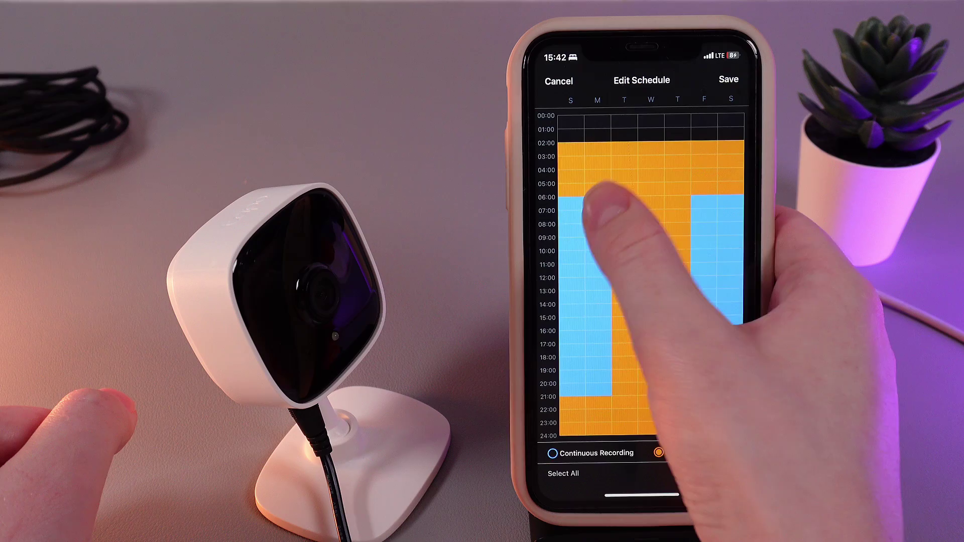
Step: Switch Monday 07:00–20:00 to detection recording, leaving only Sunday and Friday–Saturday daytime continuous
drag(603, 211, 595, 361)
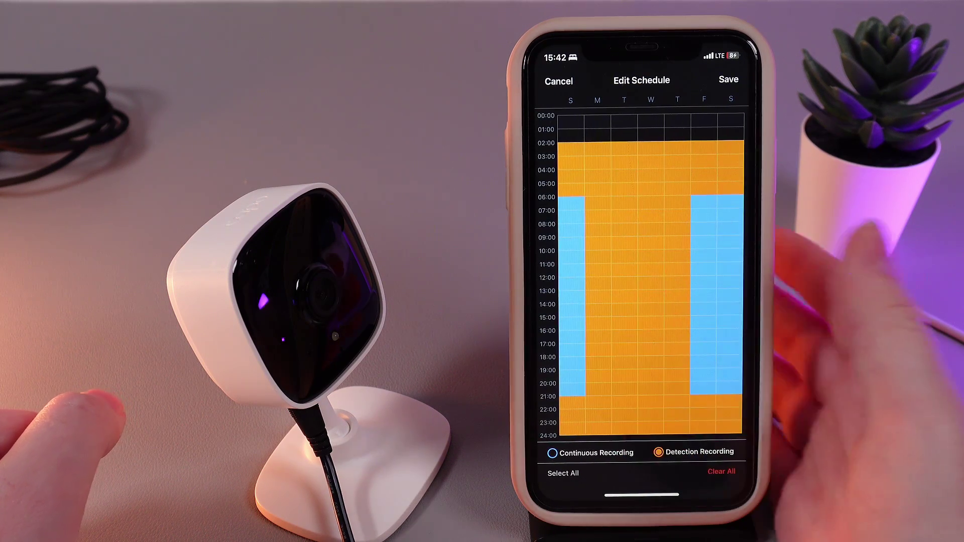